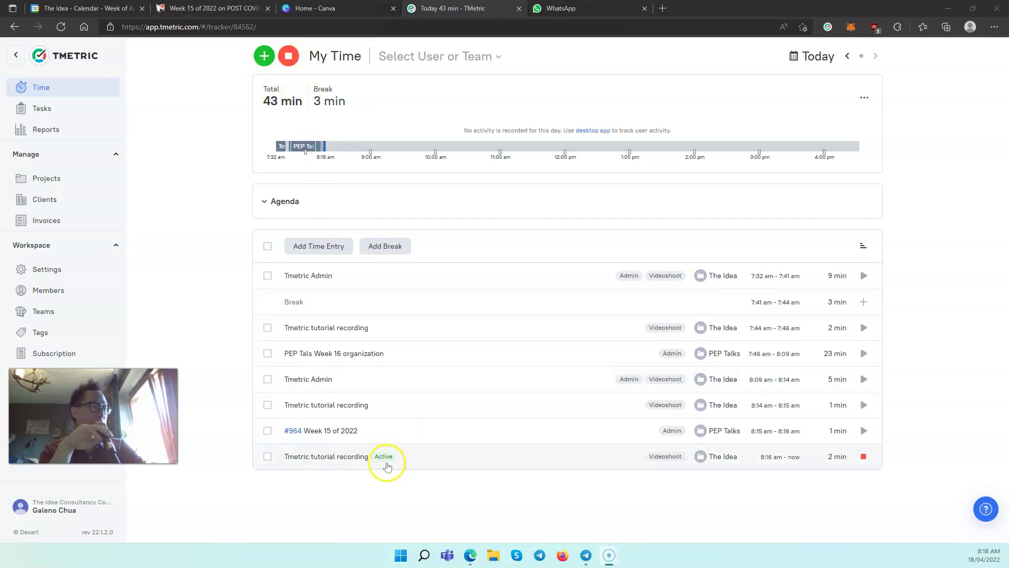
# Step: Open the running Tmetric tutorial recording entry and review its project list, leaving The Idea selected
pyautogui.click(361, 457)
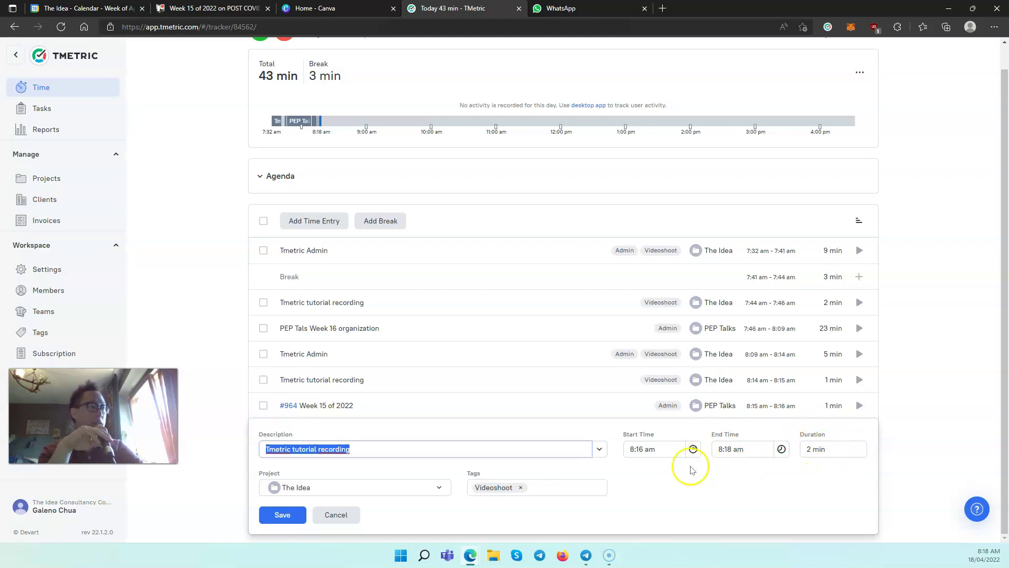
pyautogui.click(379, 489)
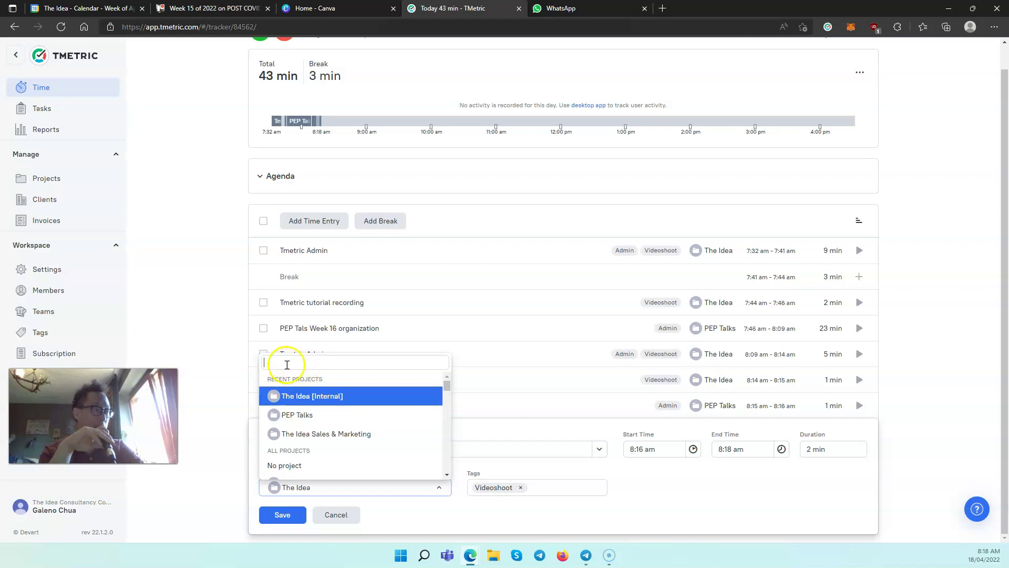
pyautogui.scroll(-3, 317, 415)
pyautogui.scroll(3, 401, 428)
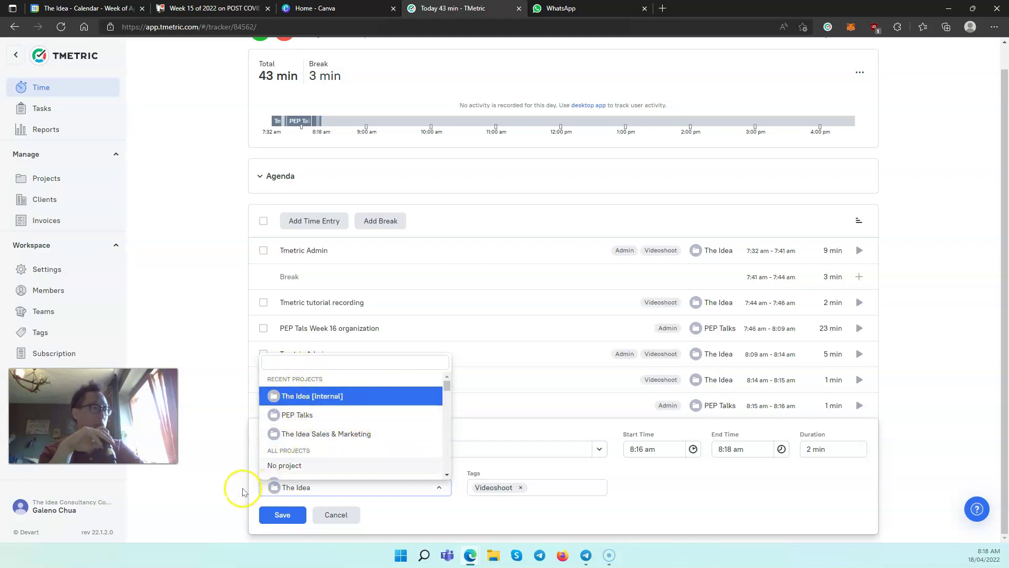
pyautogui.click(225, 480)
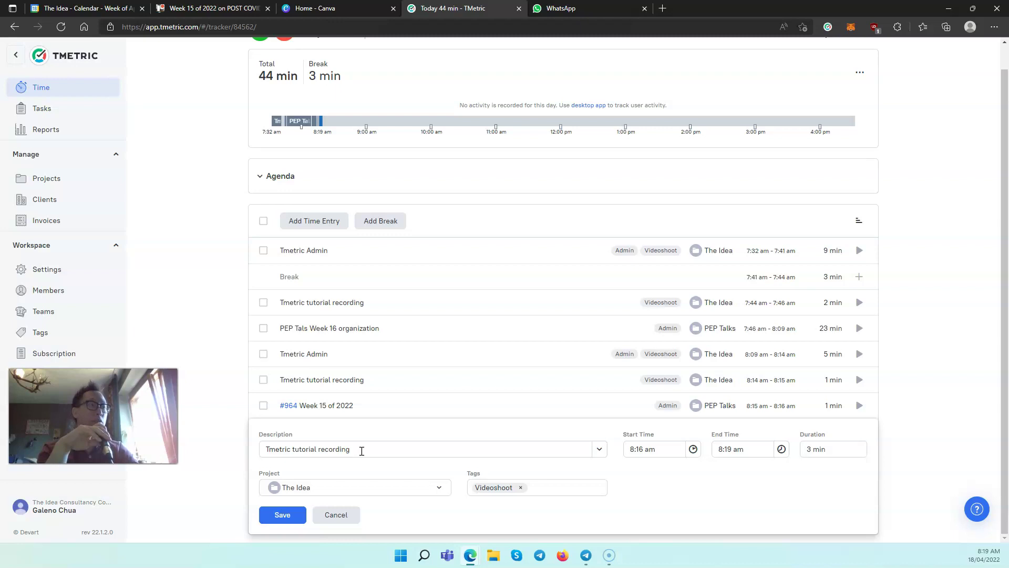
# Step: Save the Tmetric tutorial recording entry and close its edit form
pyautogui.click(294, 517)
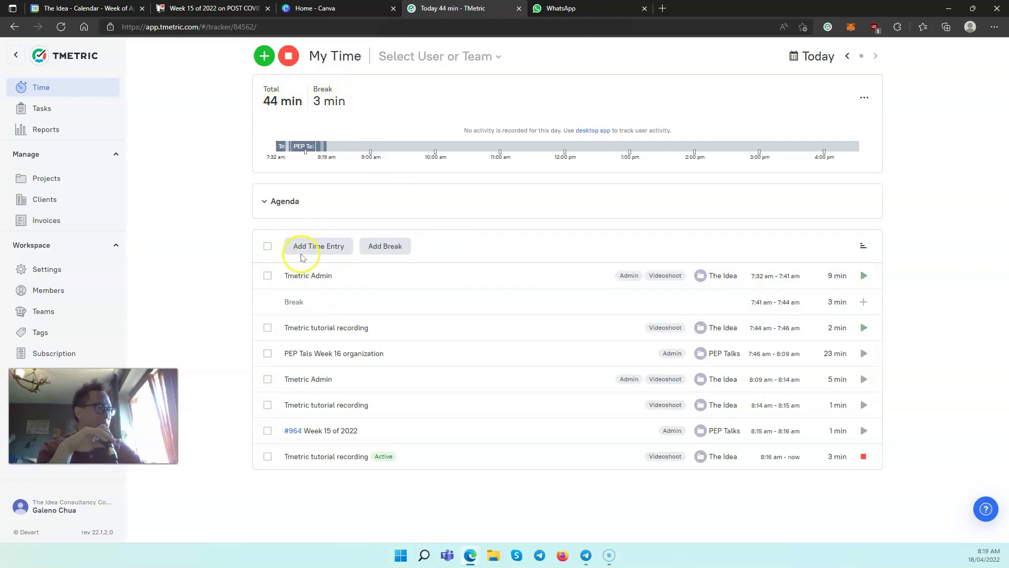
# Step: Expand today's Agenda to show the four calendar events
pyautogui.click(266, 204)
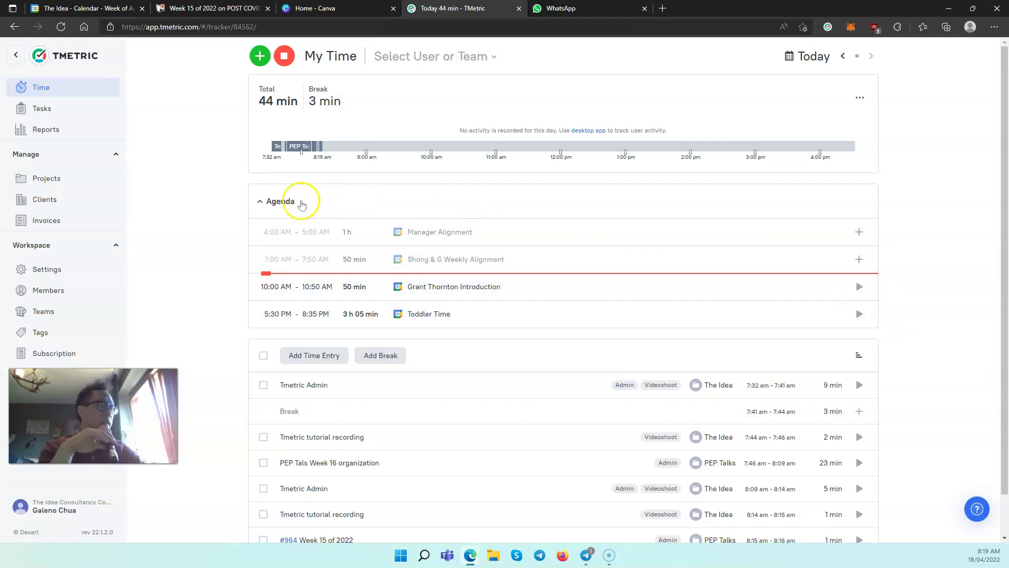
# Step: Collapse the Agenda, leaving Tmetric tutorial recording running at 3 min
pyautogui.click(261, 201)
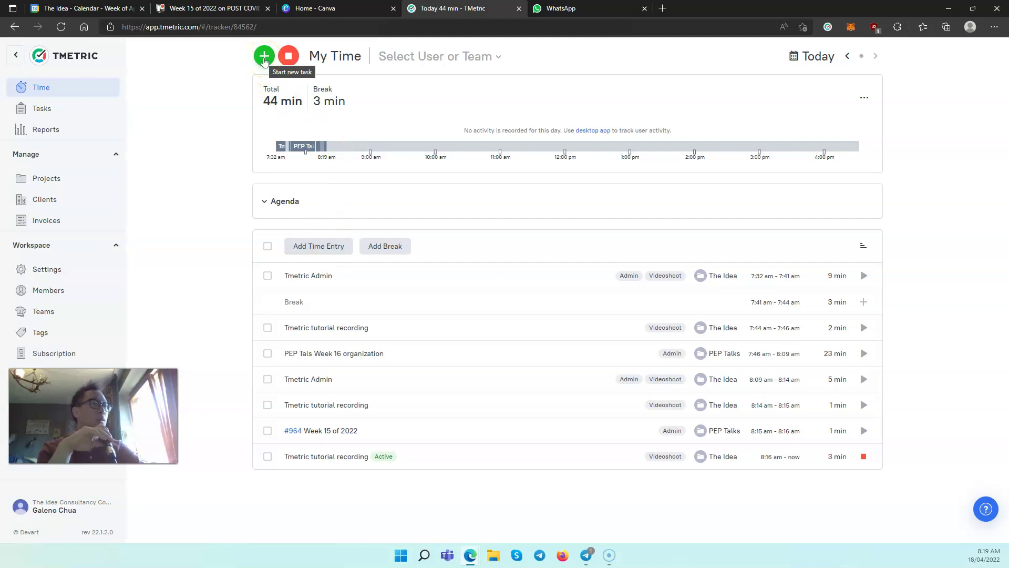
pyautogui.click(863, 457)
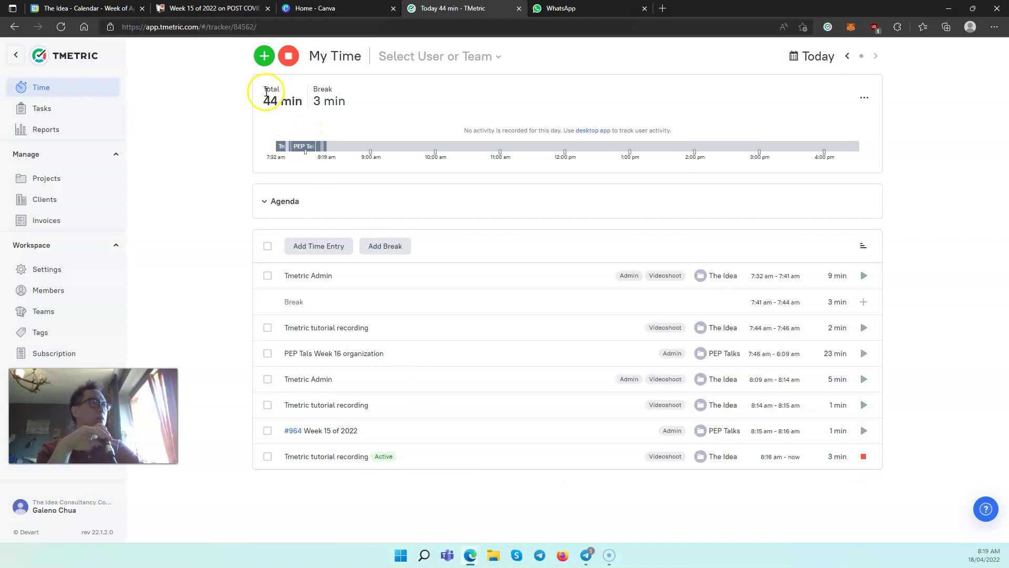
pyautogui.click(264, 56)
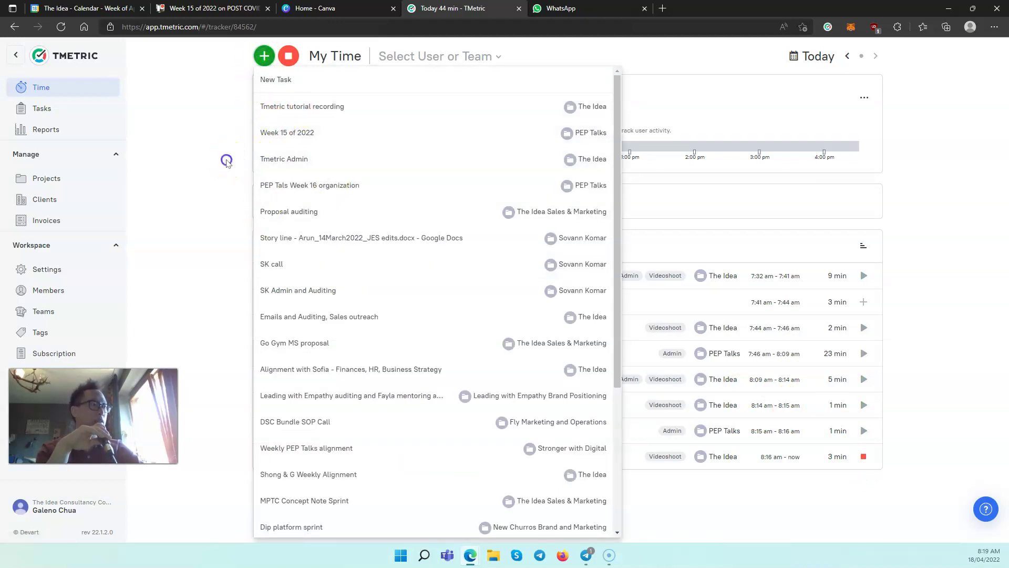
pyautogui.click(227, 160)
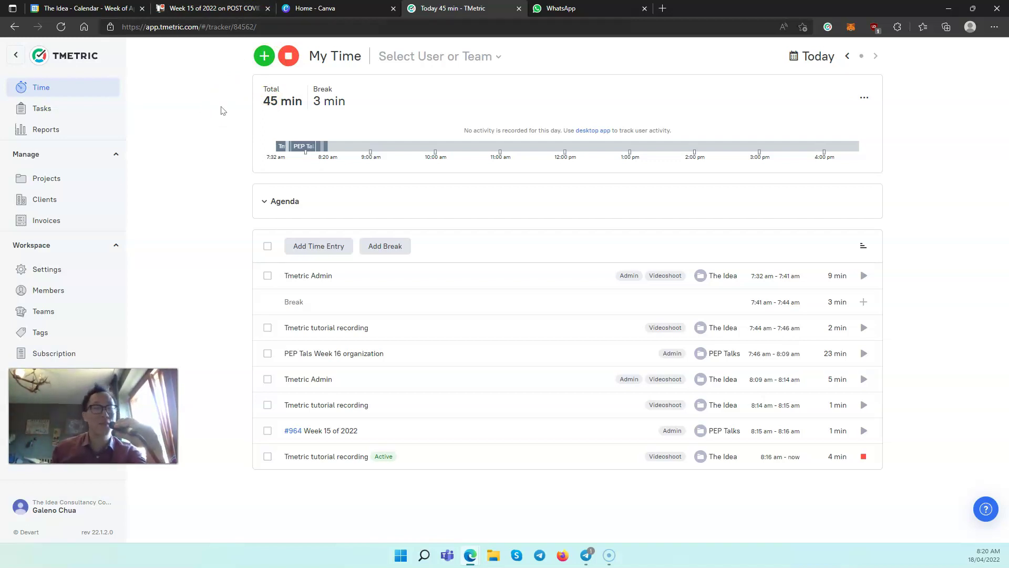
pyautogui.click(265, 56)
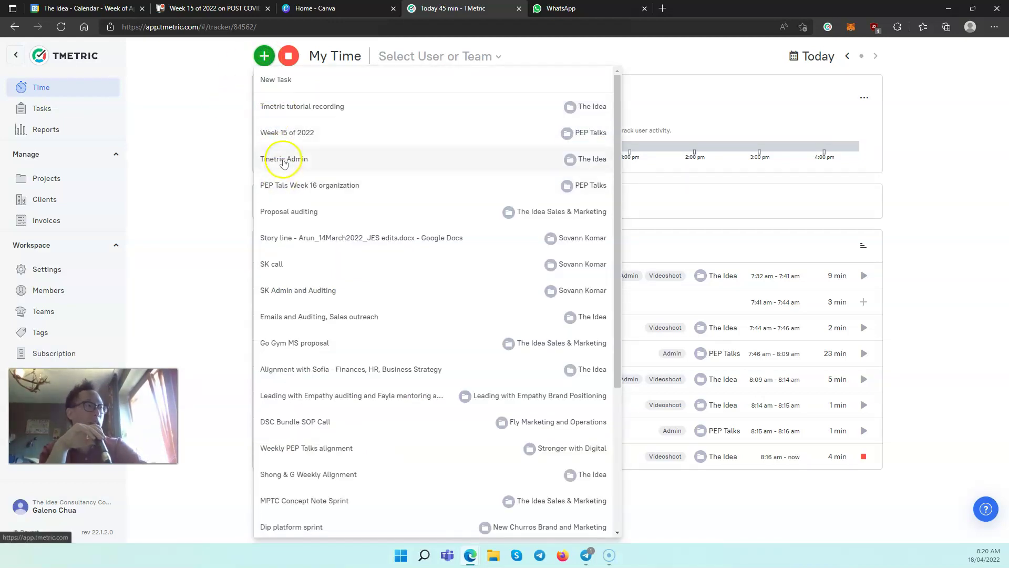
pyautogui.click(231, 166)
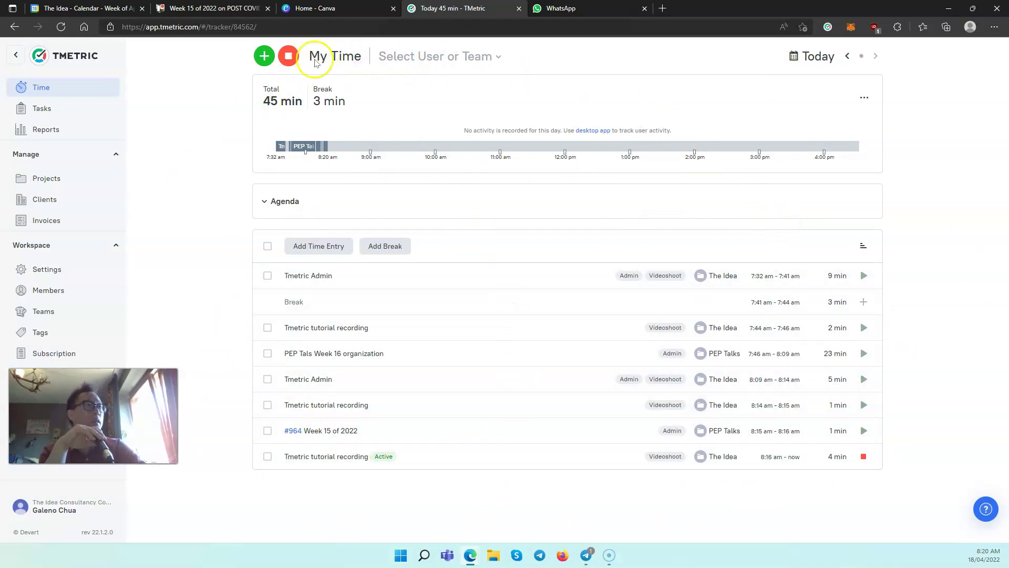
# Step: Check the running tutorial recording timer from Google Calendar, then move to Canva's home page
pyautogui.click(82, 10)
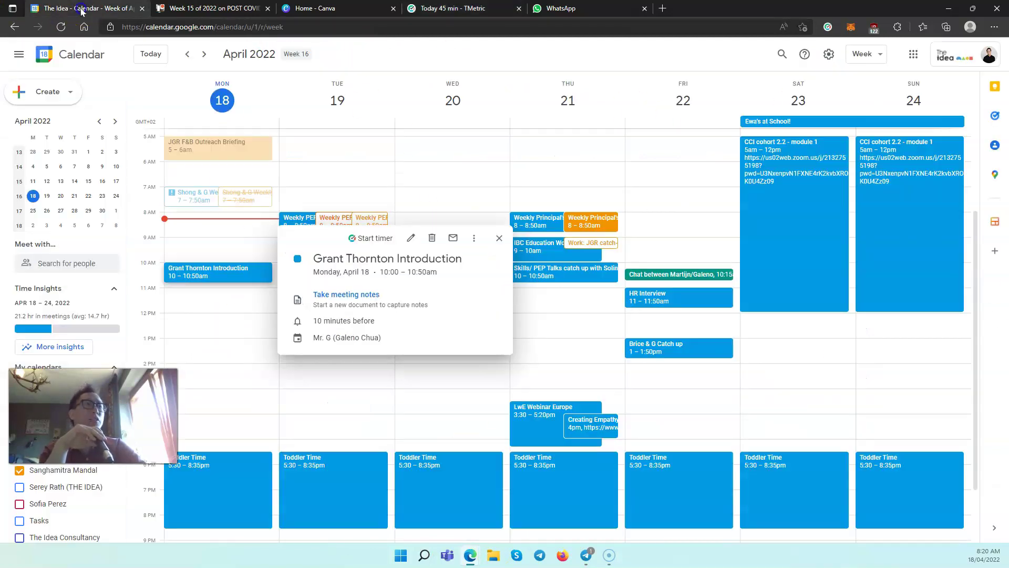
pyautogui.click(828, 28)
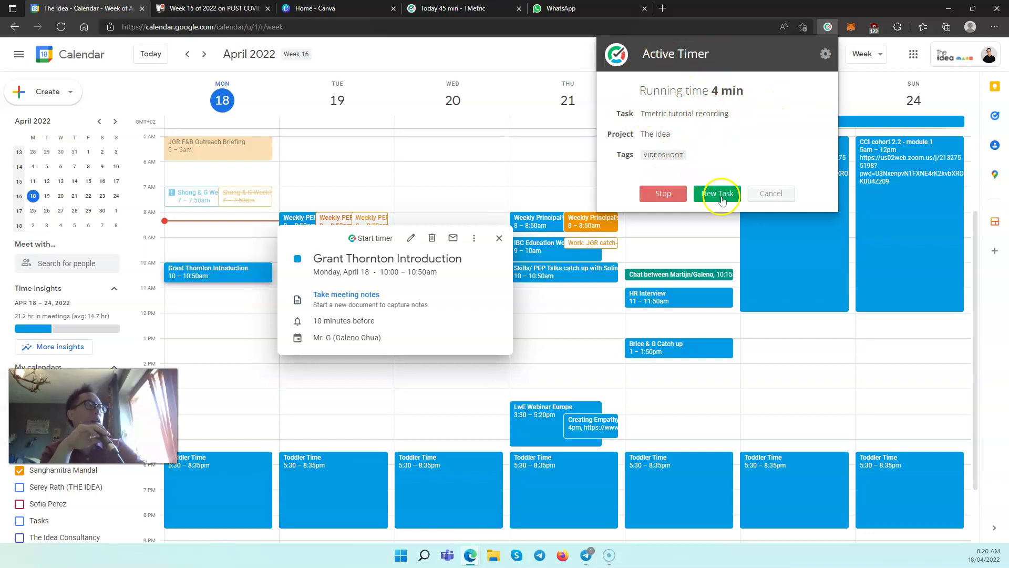
pyautogui.click(343, 6)
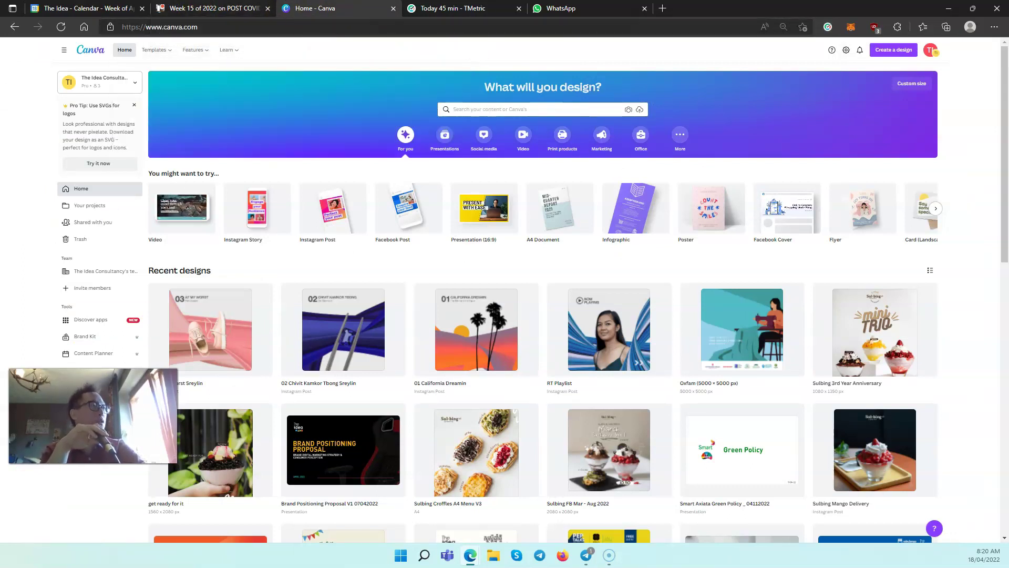
# Step: Begin a new timer task from Canva, cancel it, and return to the Google Calendar week view
pyautogui.click(827, 28)
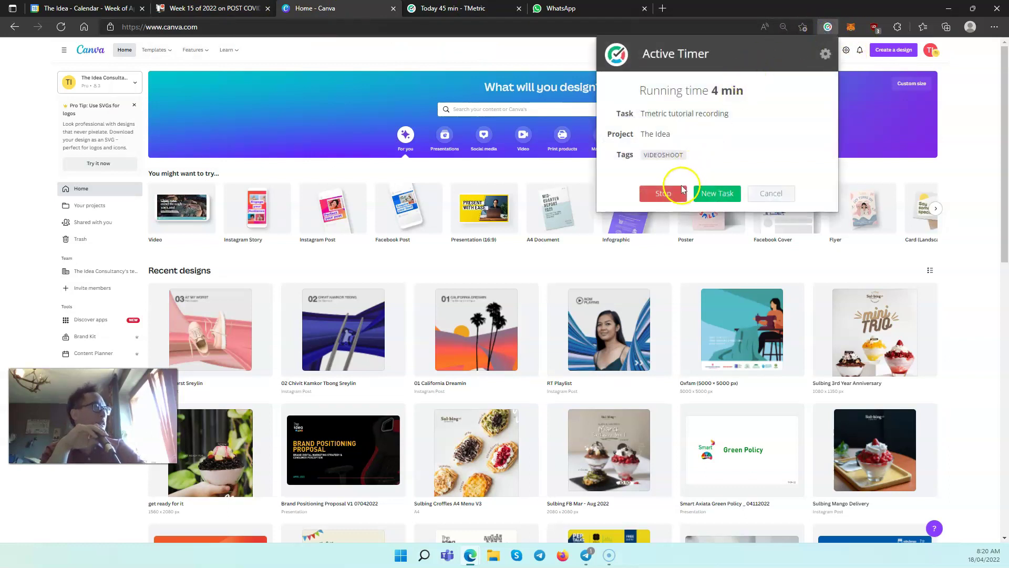
pyautogui.click(718, 193)
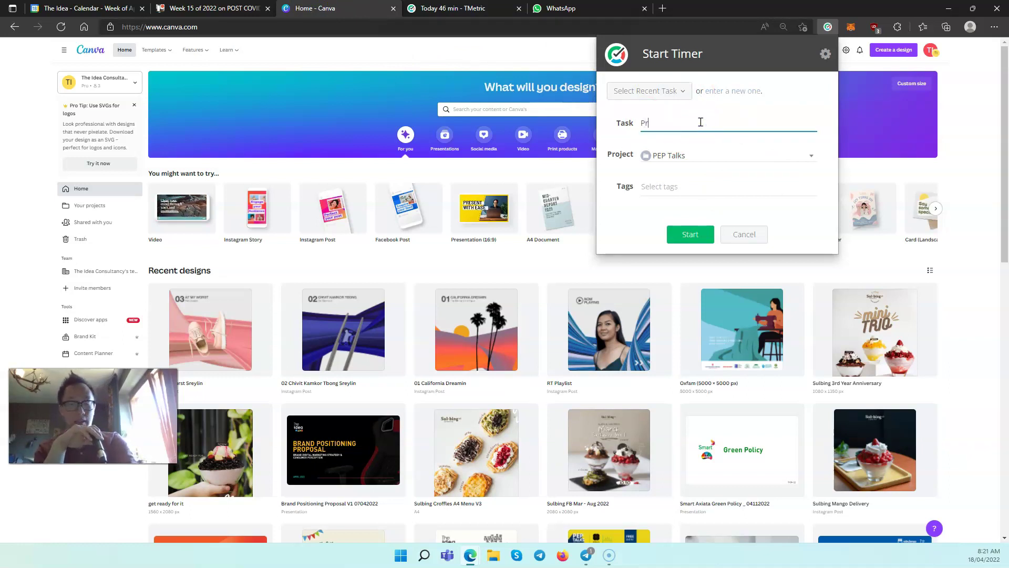
pyautogui.click(690, 155)
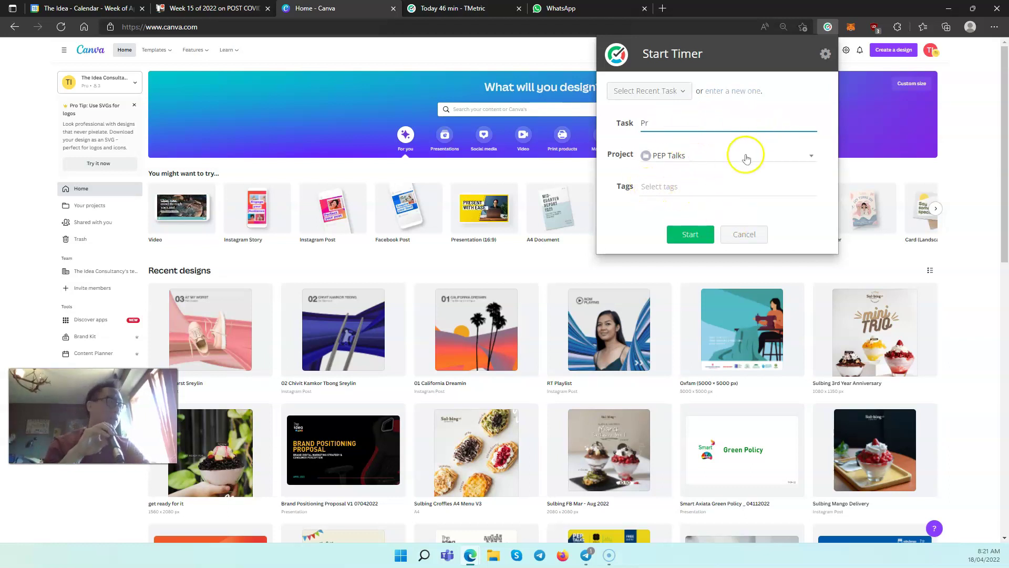
pyautogui.click(736, 237)
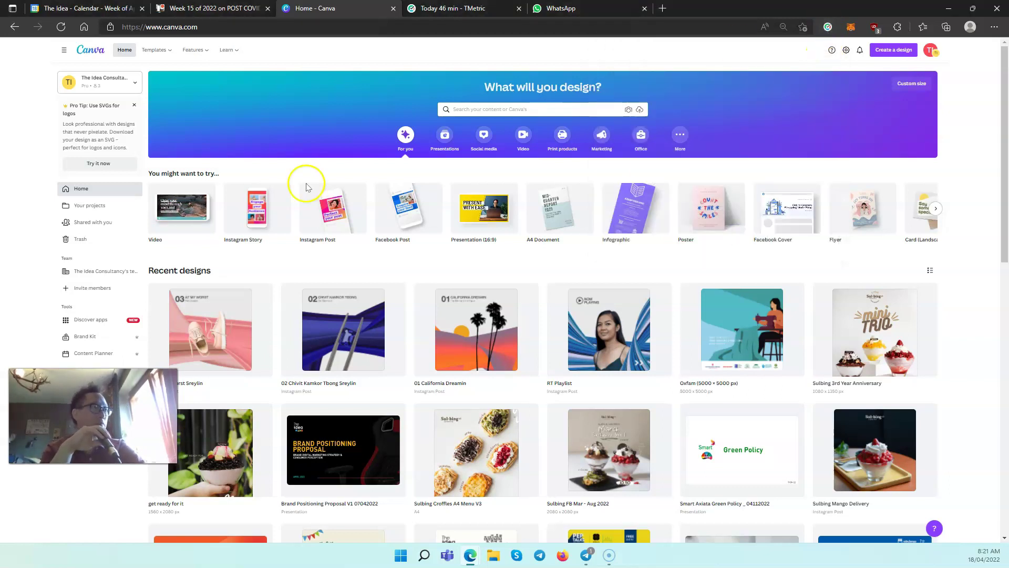
pyautogui.hotkey('ctrl', '1')
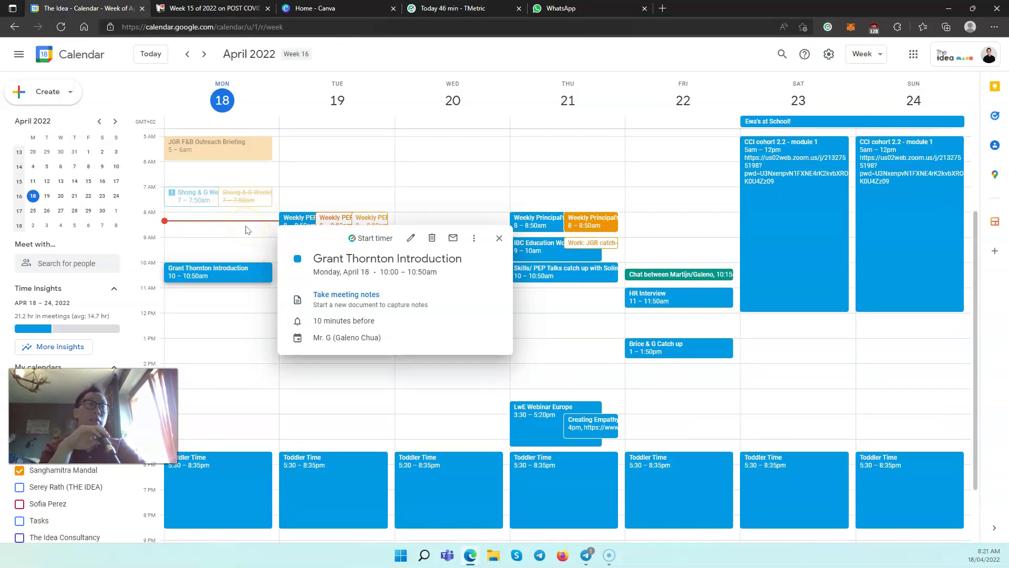
pyautogui.press('Escape')
pyautogui.click(241, 273)
pyautogui.click(375, 240)
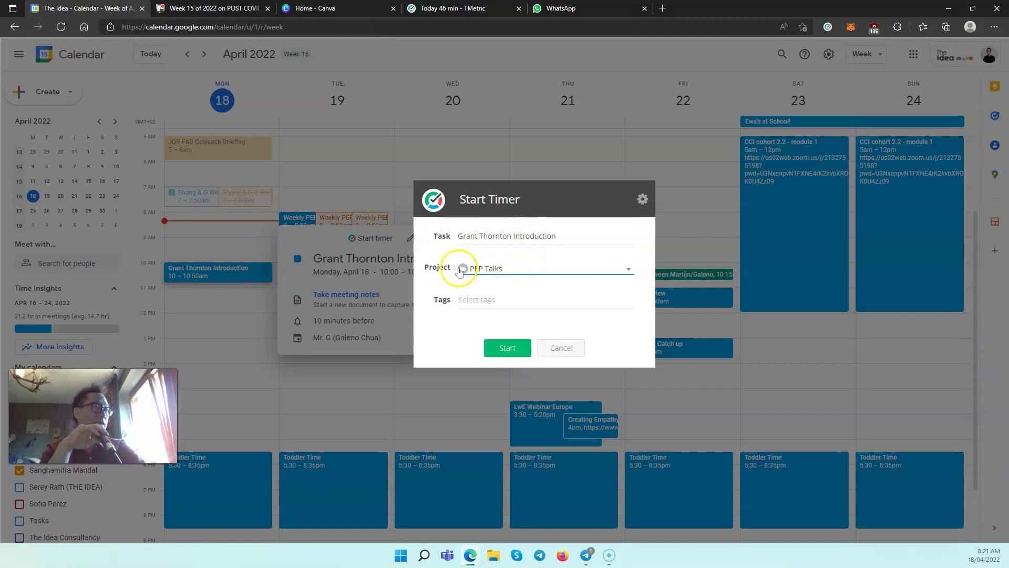
pyautogui.click(546, 353)
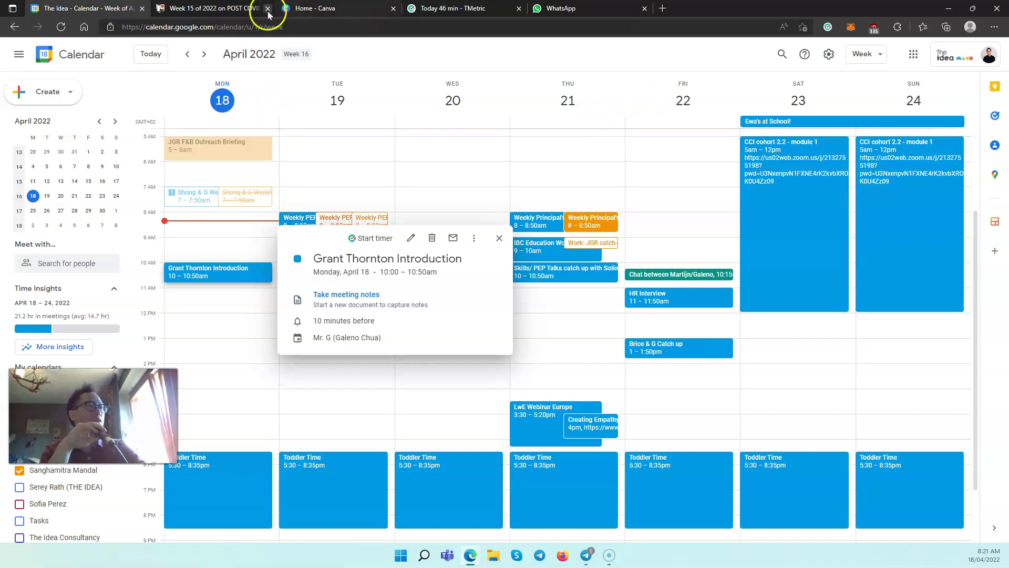
# Step: Start a TMetric timer on the Week 15 of 2022 Trello card, keeping PEP Talks as project
pyautogui.click(243, 9)
pyautogui.scroll(2, 534, 198)
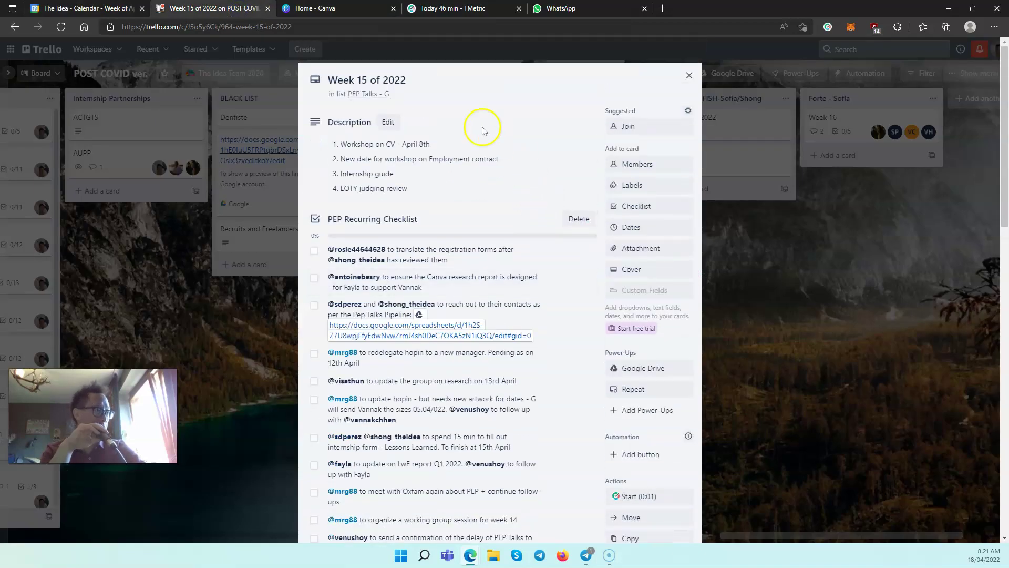
pyautogui.scroll(-3, 650, 402)
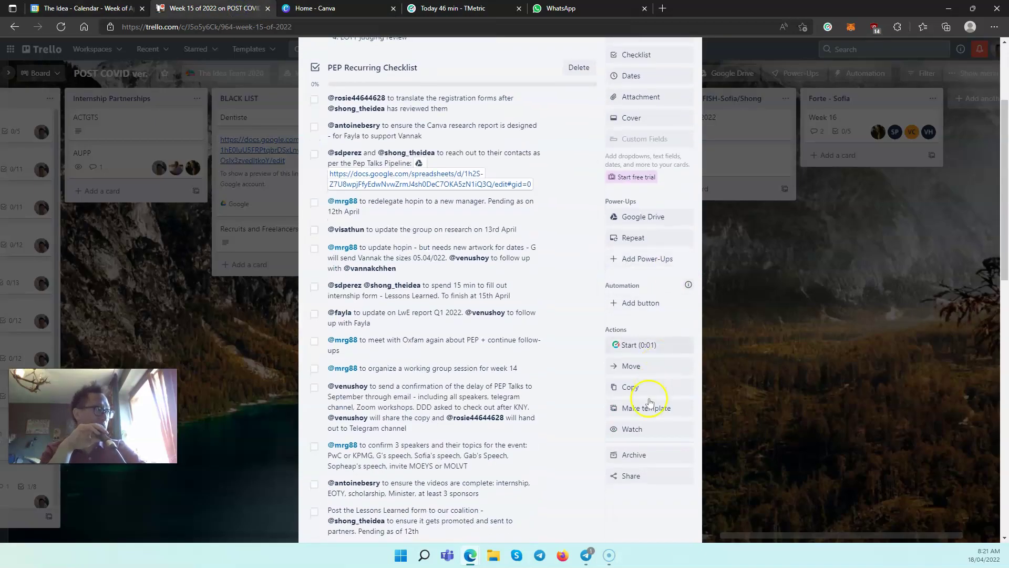
pyautogui.click(639, 345)
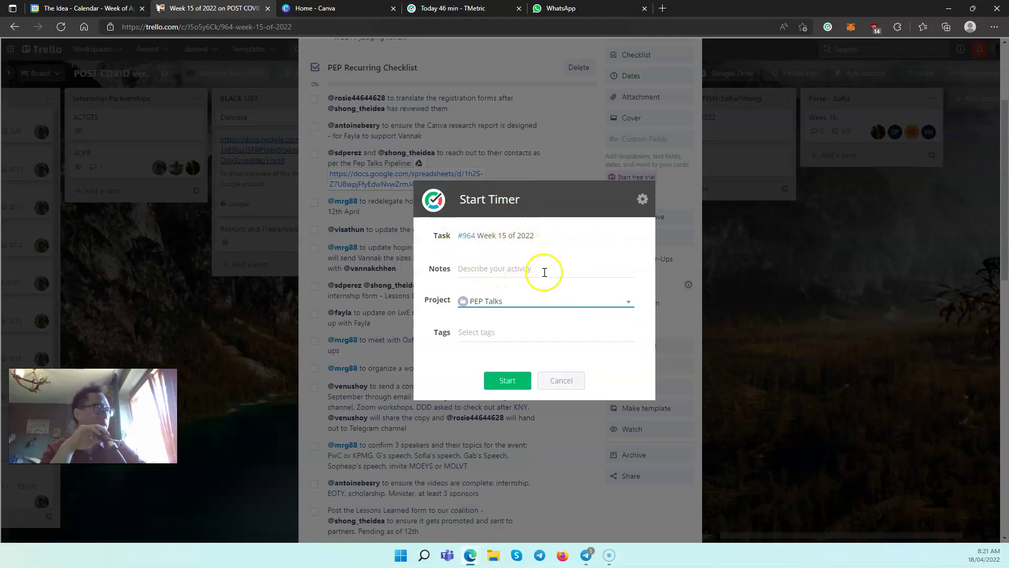
pyautogui.click(519, 269)
pyautogui.click(500, 300)
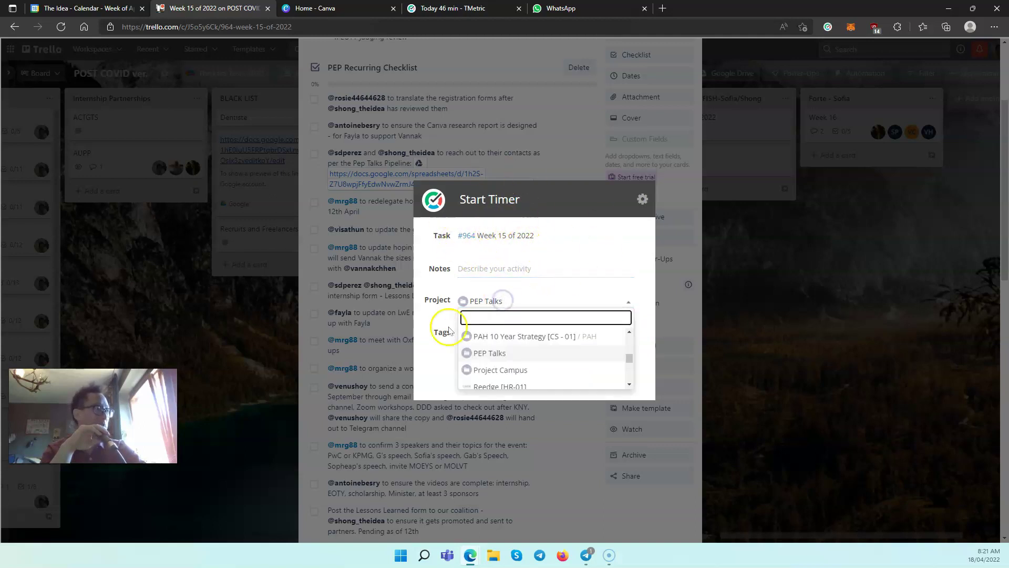
pyautogui.click(436, 351)
# Step: Tag the #964 Week 15 of 2022 timer Admin, start it, and confirm it's running
pyautogui.click(498, 330)
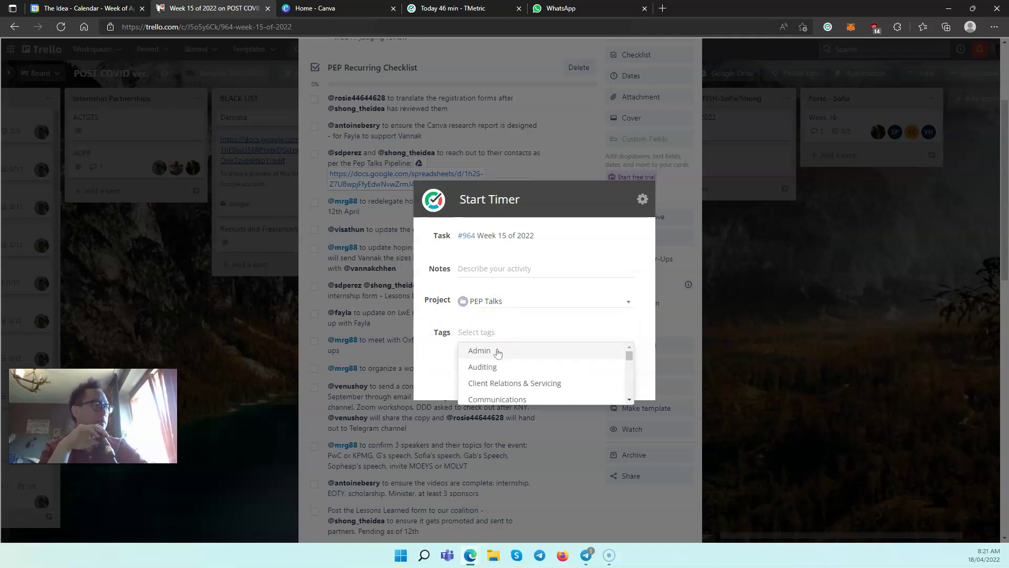
pyautogui.click(498, 351)
pyautogui.click(508, 378)
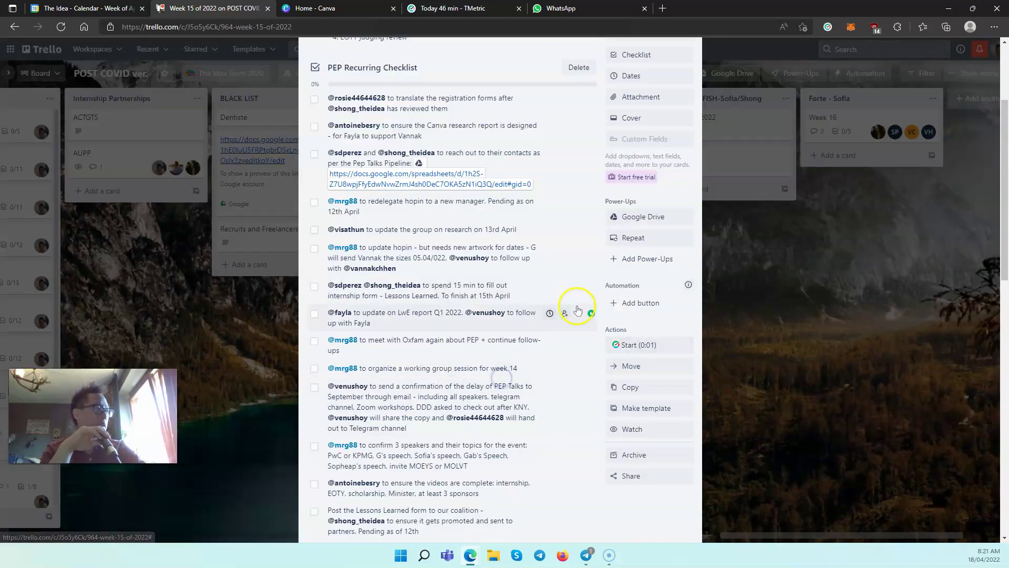
pyautogui.click(828, 27)
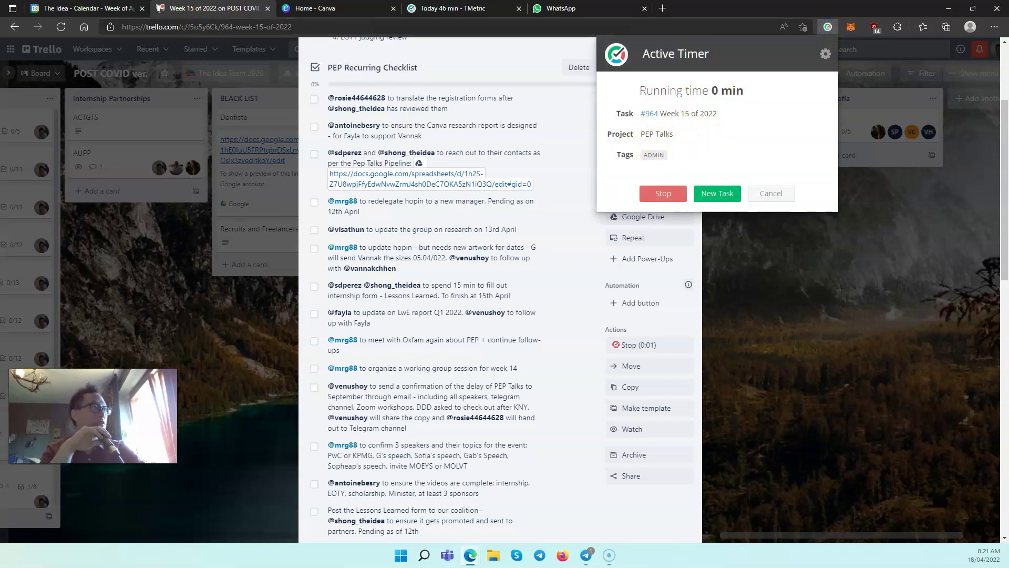
pyautogui.click(457, 9)
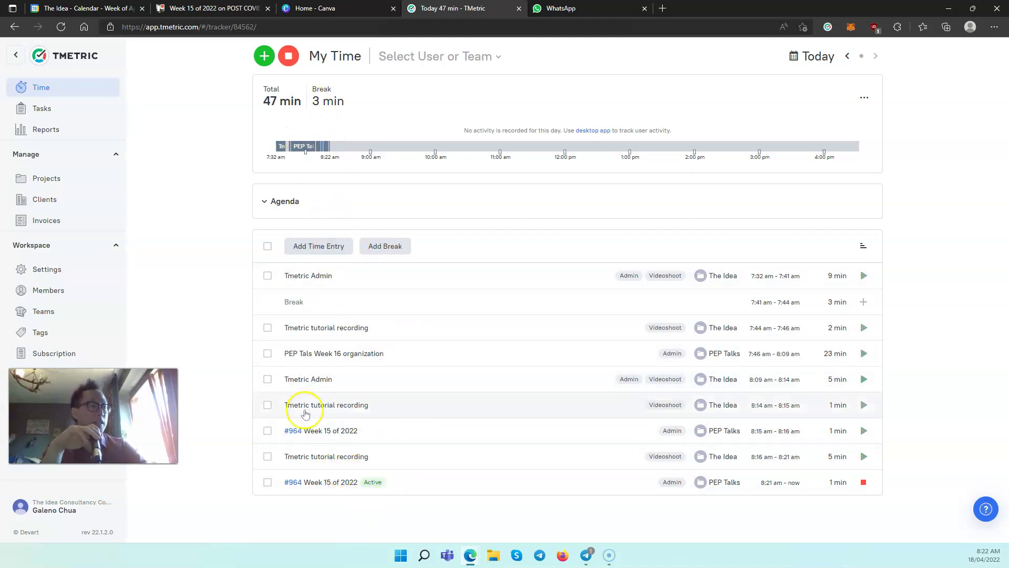
# Step: Stop the #964 Week 15 of 2022 timer, logging 8:21–8:22 am as 1 min
pyautogui.click(863, 483)
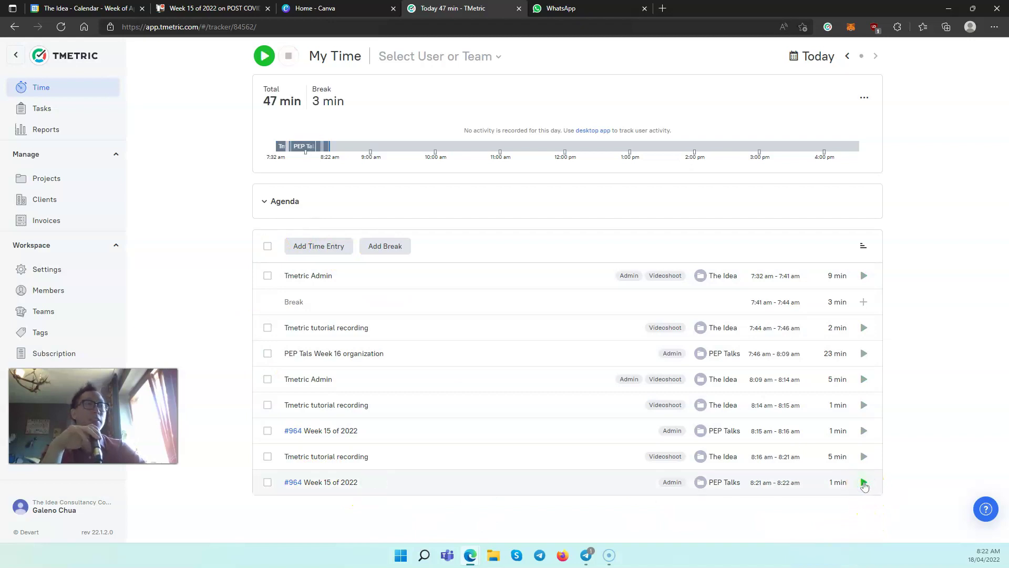